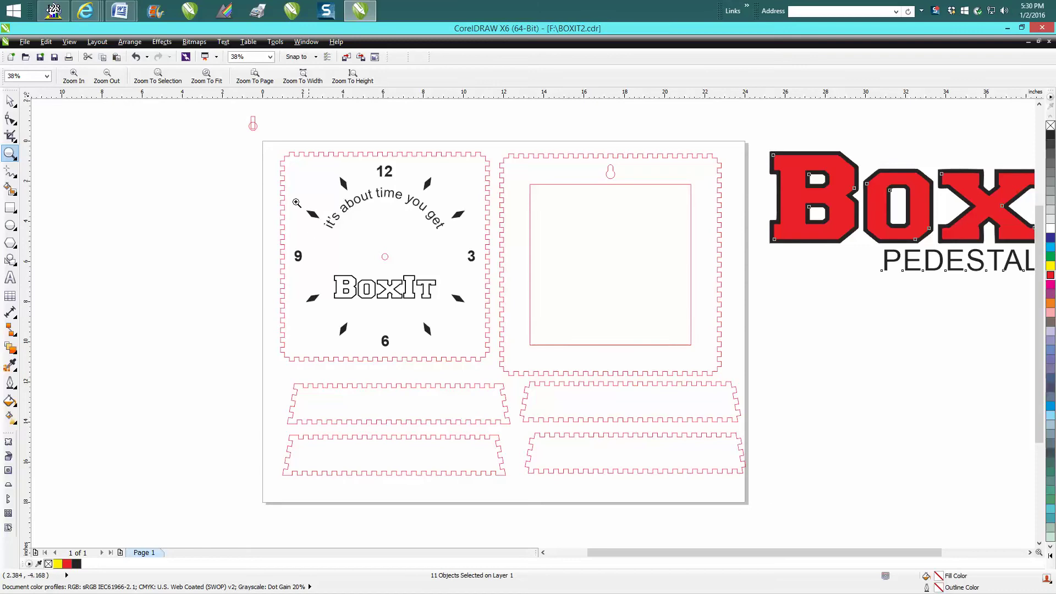
# Marquee-select the whole clock box layout and drag it off the page to the lower right
pyautogui.click(10, 100)
pyautogui.moveTo(259, 136)
pyautogui.mouseDown()
pyautogui.moveTo(271, 274)
pyautogui.moveTo(800, 532)
pyautogui.mouseUp()
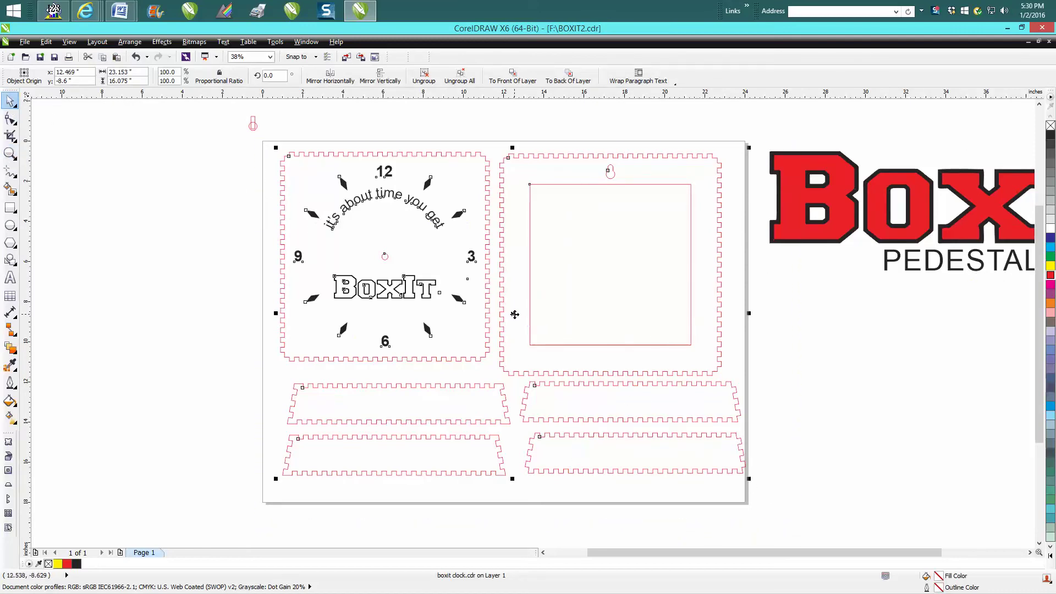
pyautogui.moveTo(514, 313); pyautogui.dragTo(991, 457)
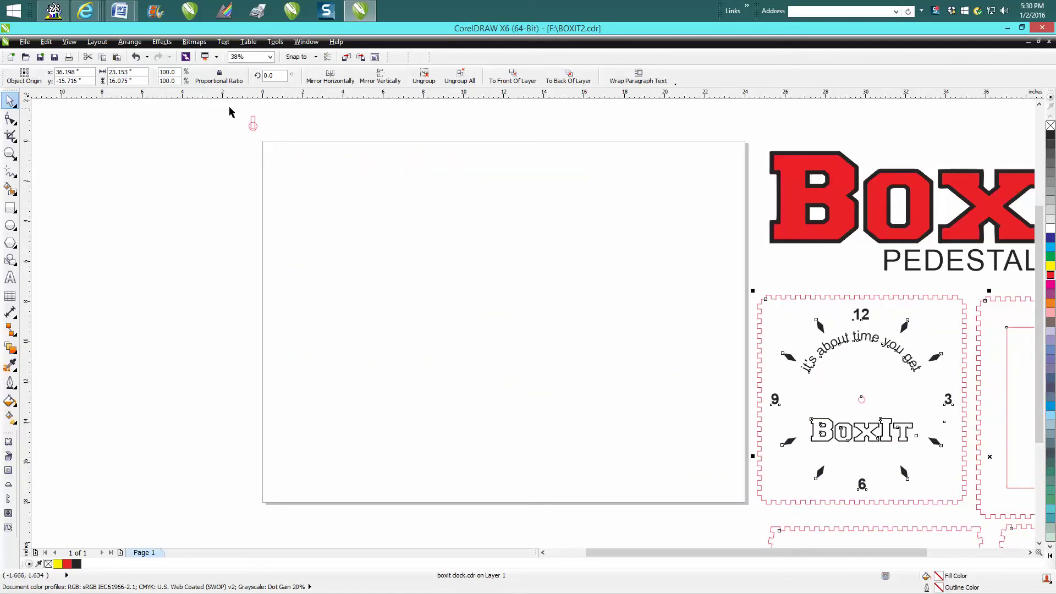
# Centre the small circle and narrow rectangle on the page with P, and zoom in on them
pyautogui.moveTo(231, 112); pyautogui.dragTo(273, 142)
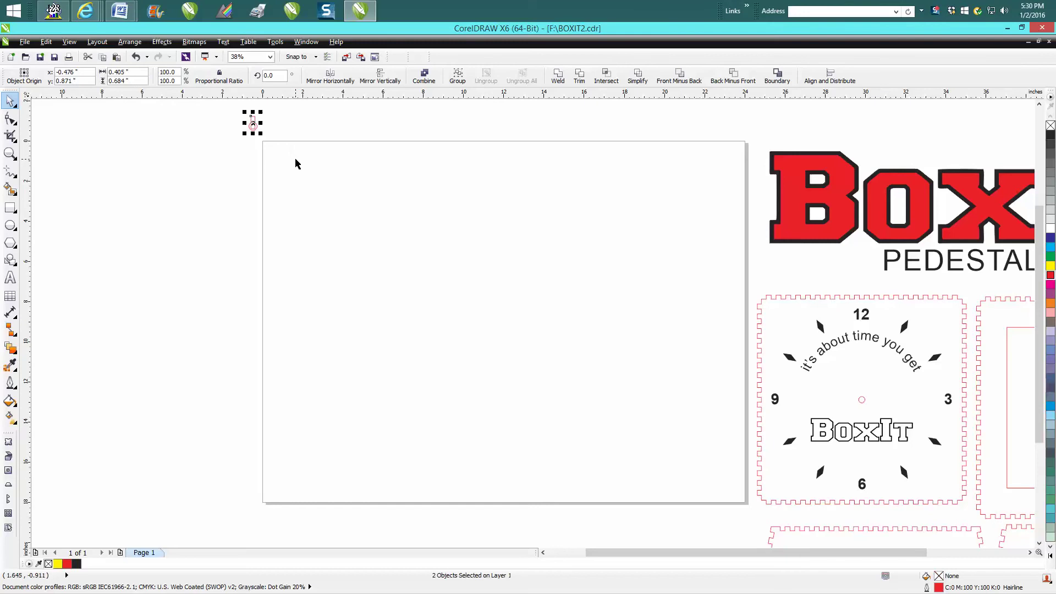
pyautogui.press('p')
pyautogui.click(11, 152)
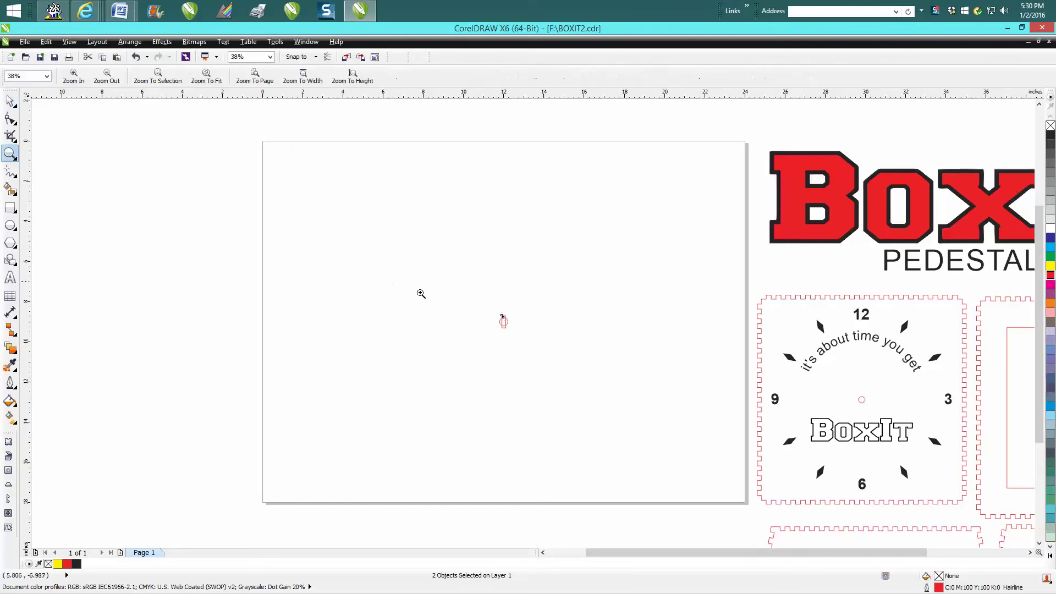
pyautogui.moveTo(480, 304); pyautogui.dragTo(538, 346)
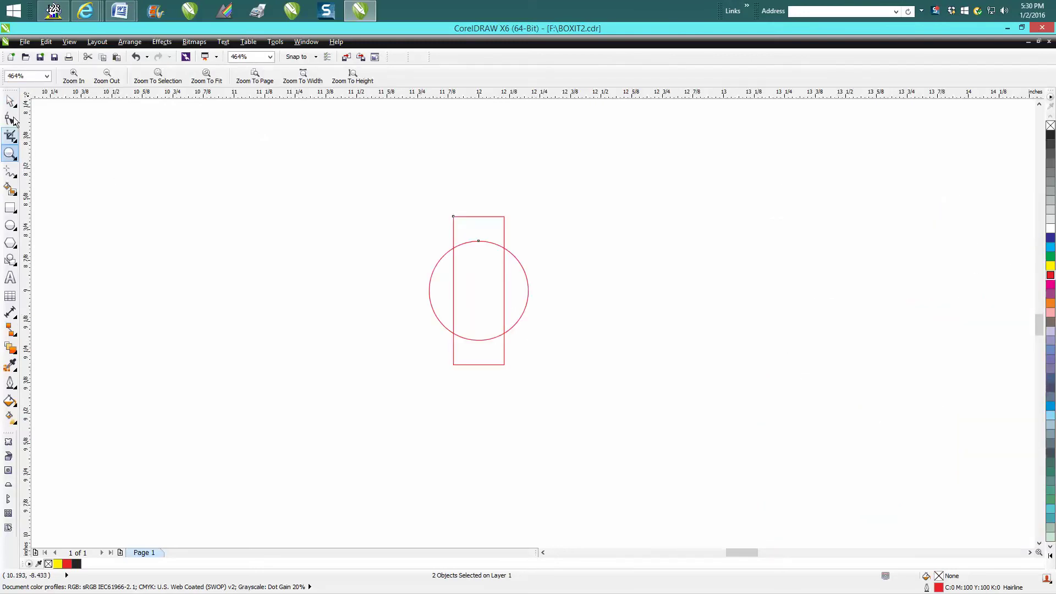
pyautogui.click(11, 100)
pyautogui.click(506, 224)
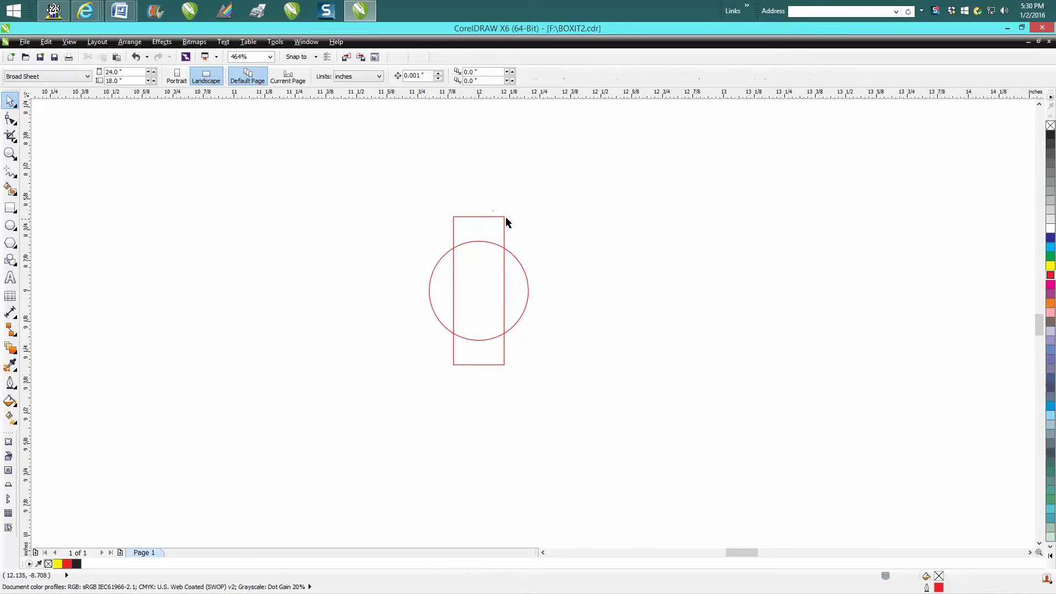
pyautogui.click(546, 231)
# Set the nudge distance to 0.2 inch and nudge the rectangle up so its midpoint meets the circle's top
pyautogui.click(407, 75)
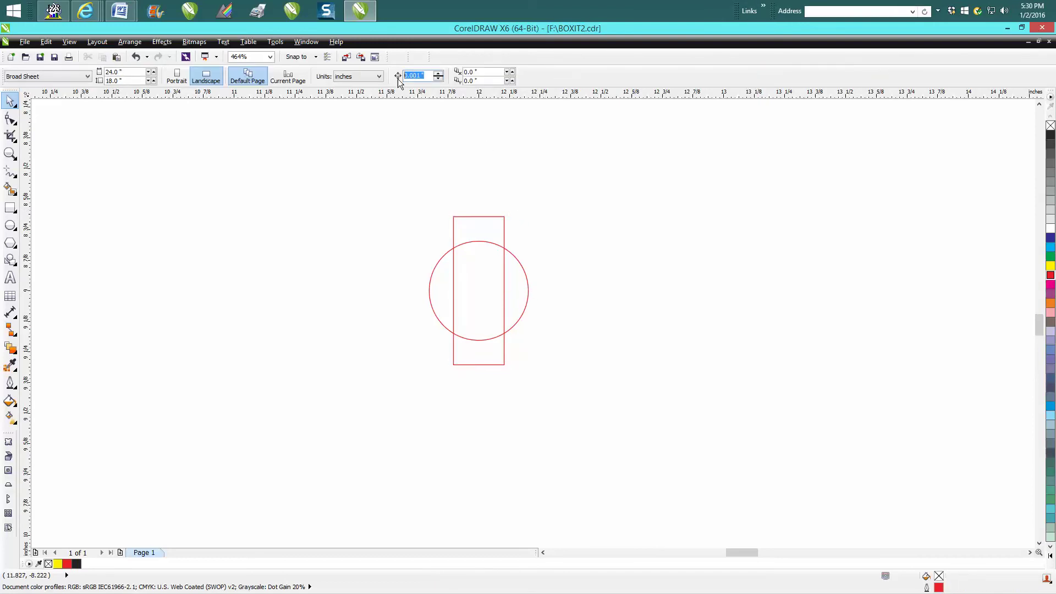
pyautogui.write('.2')
pyautogui.moveTo(495, 220); pyautogui.dragTo(744, 257)
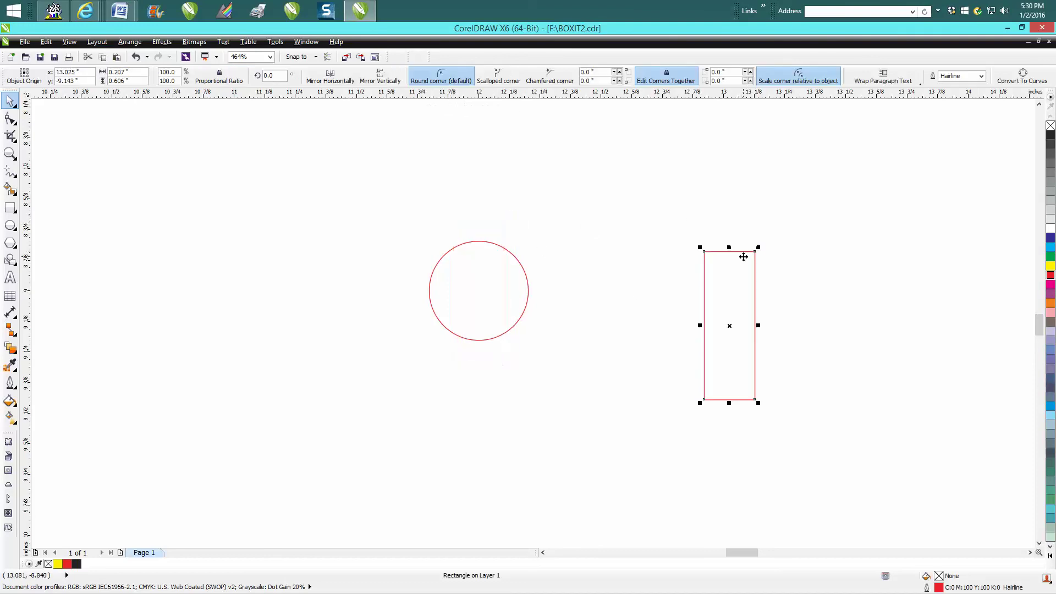
pyautogui.hotkey('ctrl', 'z')
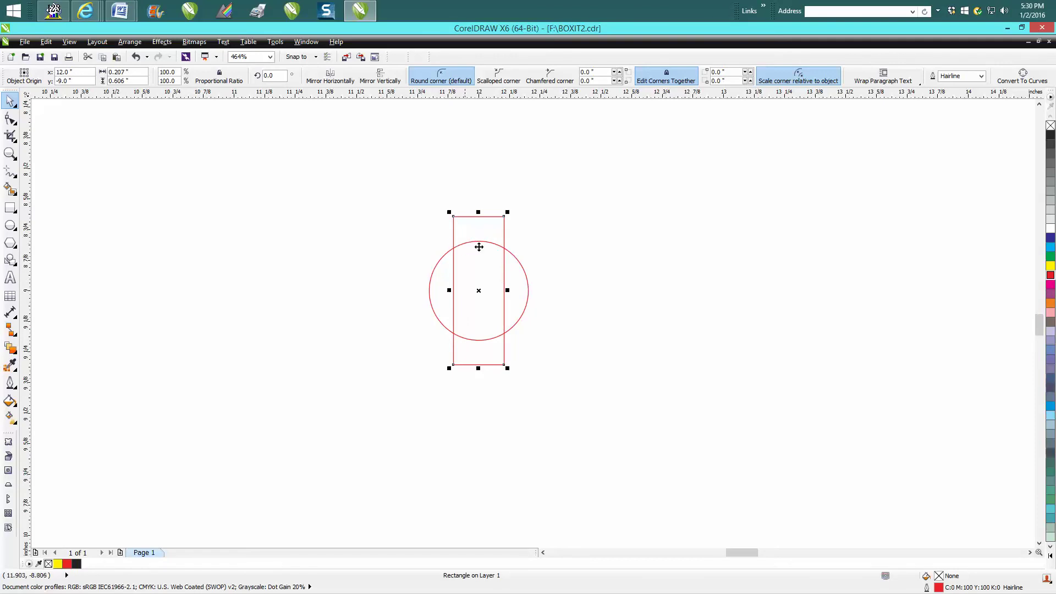
pyautogui.hotkey('shift', 'Up')
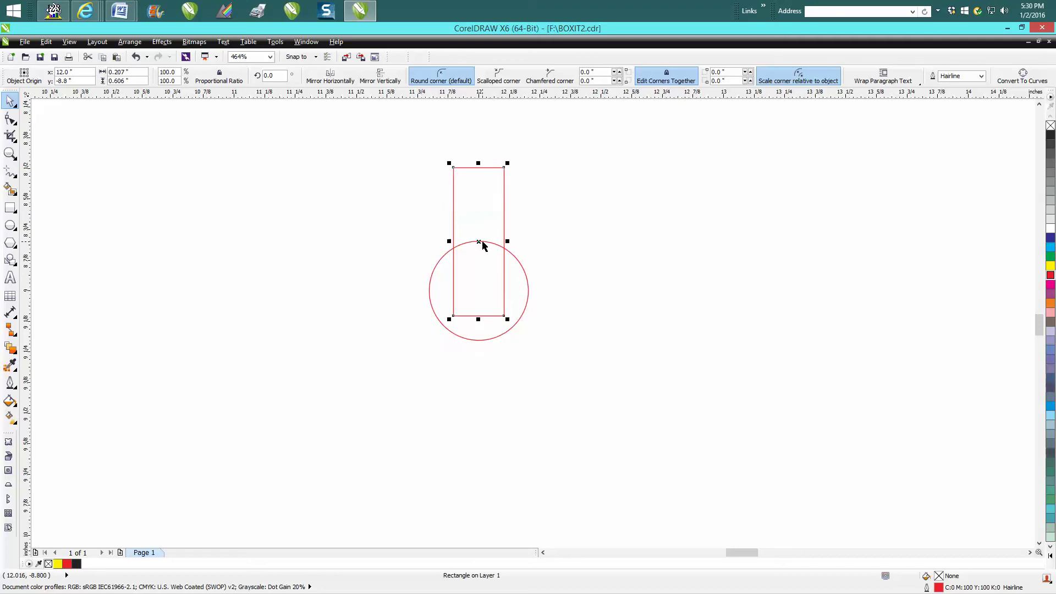
pyautogui.hotkey('shift', 'Up')
pyautogui.hotkey('shift', 'Down')
# Round the narrow rectangle's corners to 0.11 inch, then select it together with the circle
pyautogui.click(616, 72)
pyautogui.click(617, 71)
pyautogui.click(618, 72)
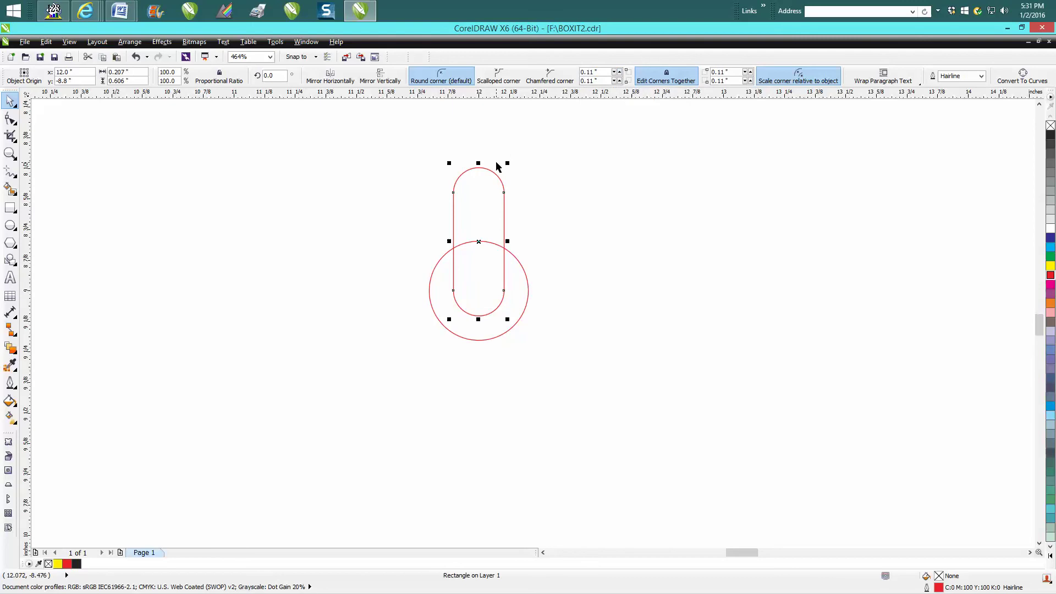
pyautogui.moveTo(408, 146)
pyautogui.mouseDown()
pyautogui.moveTo(565, 371)
pyautogui.moveTo(565, 360)
pyautogui.mouseUp()
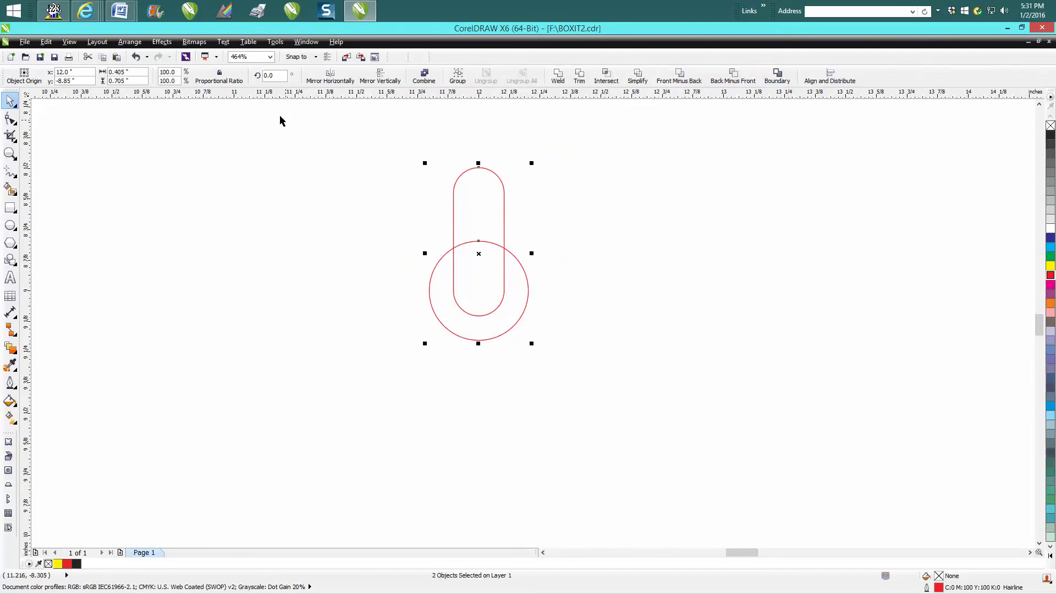
# Weld the capsule and circle into a single keyhole curve, then deselect it
pyautogui.click(558, 77)
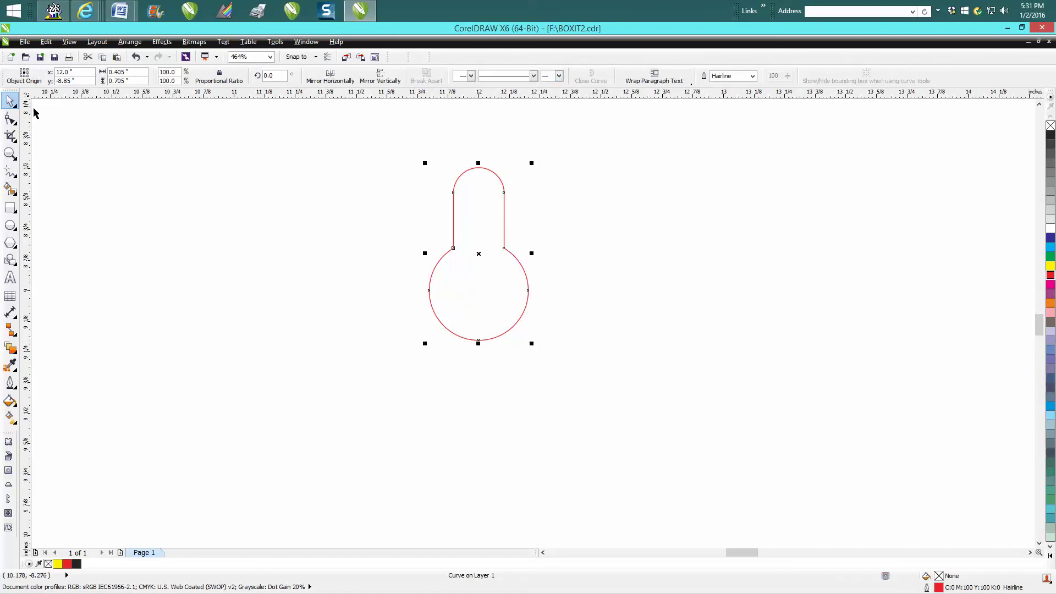
pyautogui.click(121, 141)
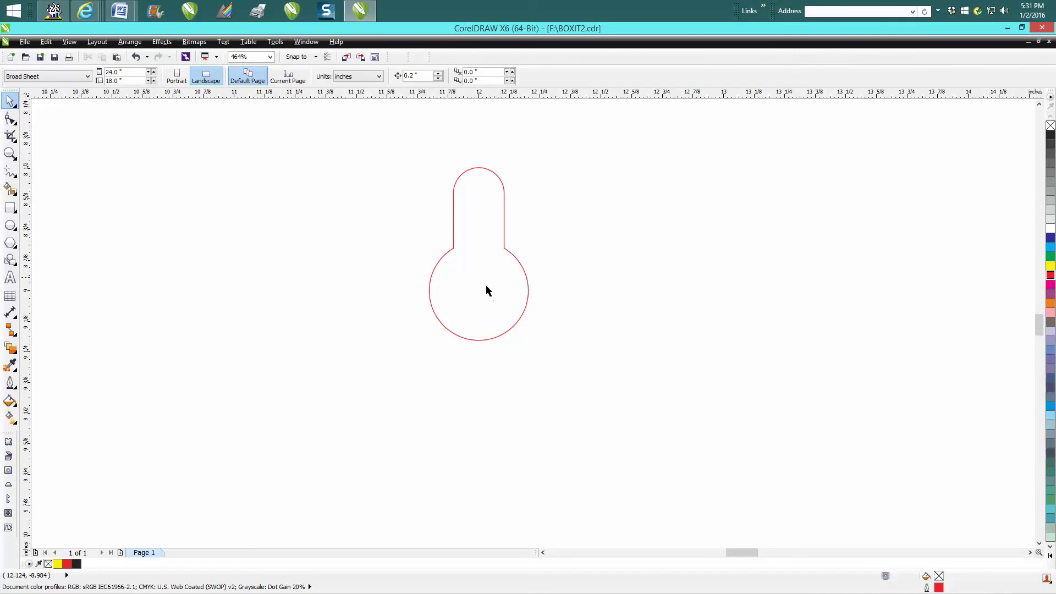
pyautogui.scroll(-5, 485, 193)
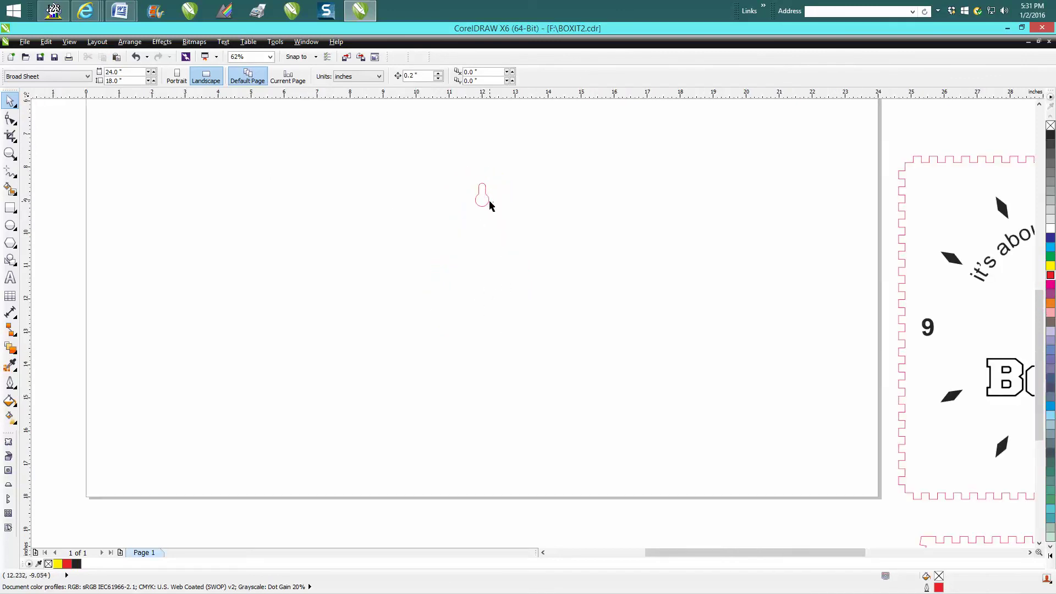
# Move the keyhole shape toward the page's lower right
pyautogui.click(489, 203)
pyautogui.moveTo(487, 203); pyautogui.dragTo(692, 486)
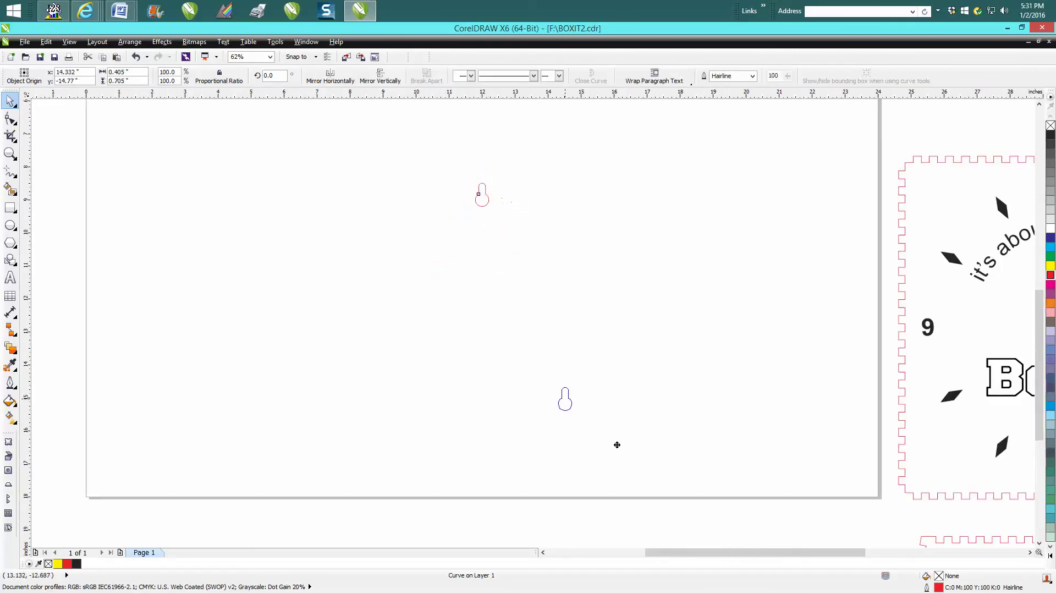
pyautogui.scroll(-3, 1033, 500)
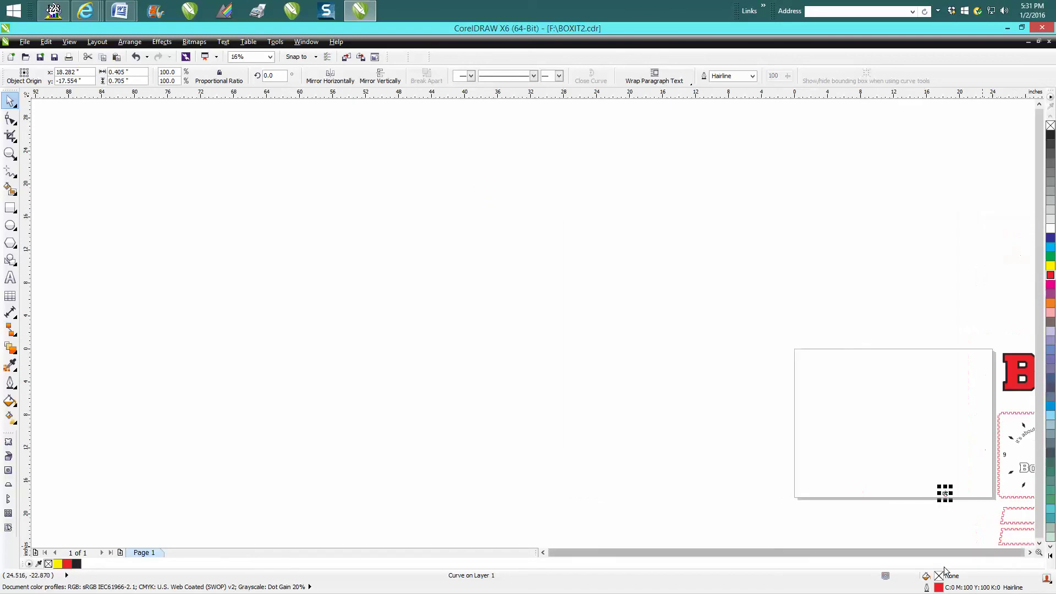
pyautogui.click(1030, 553)
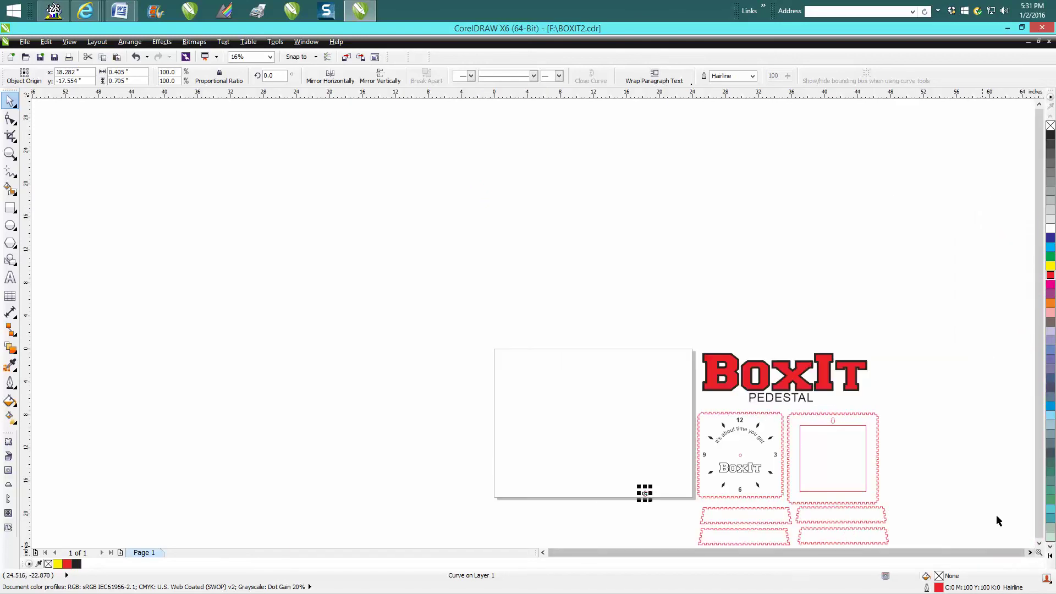
# Ungroup the clock layout and centre the square back panel on the page
pyautogui.click(831, 426)
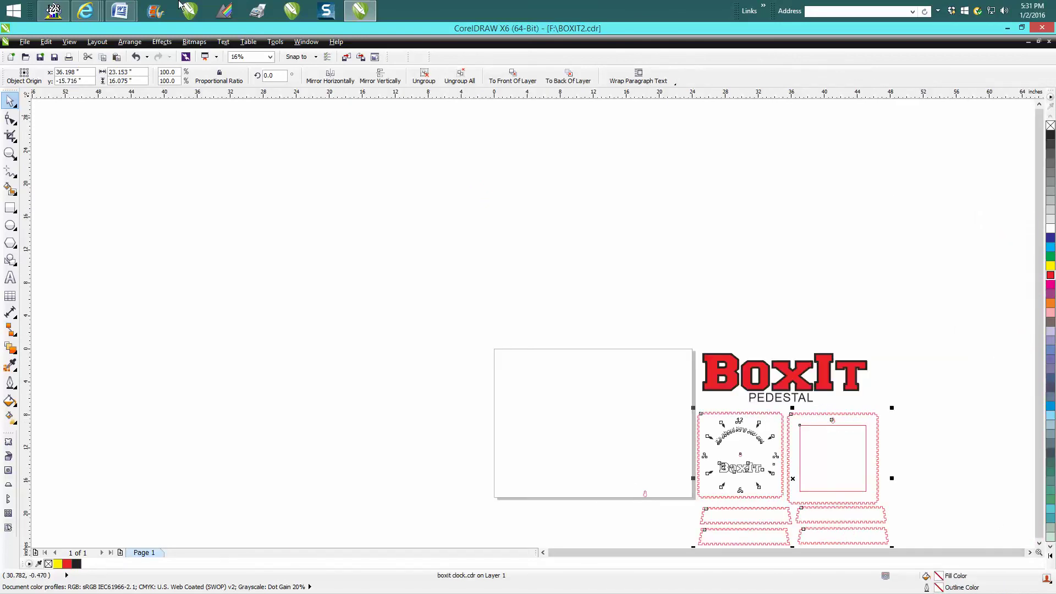
pyautogui.click(867, 332)
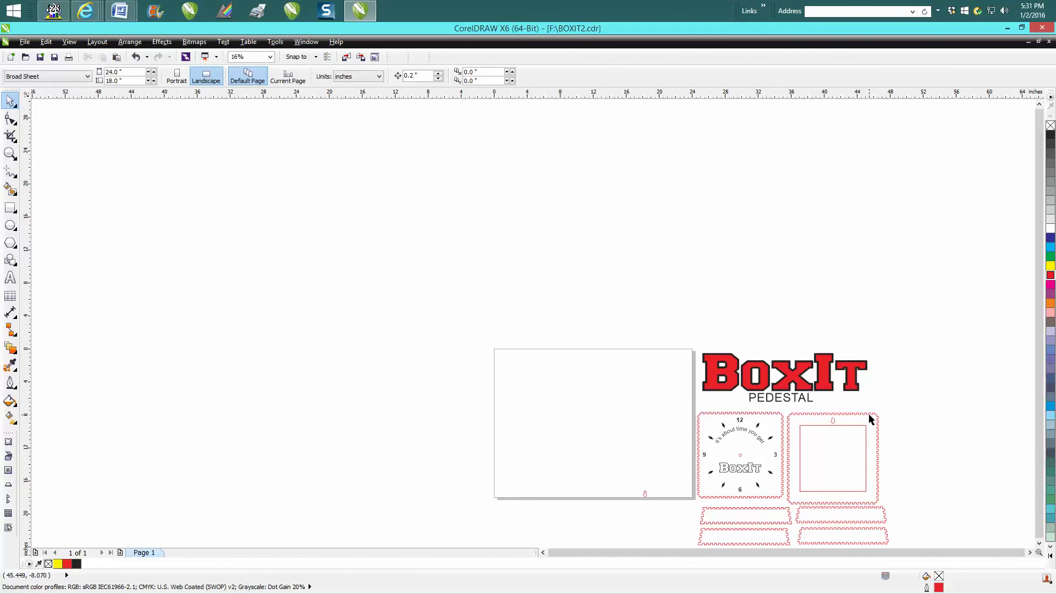
pyautogui.click(870, 420)
pyautogui.click(130, 41)
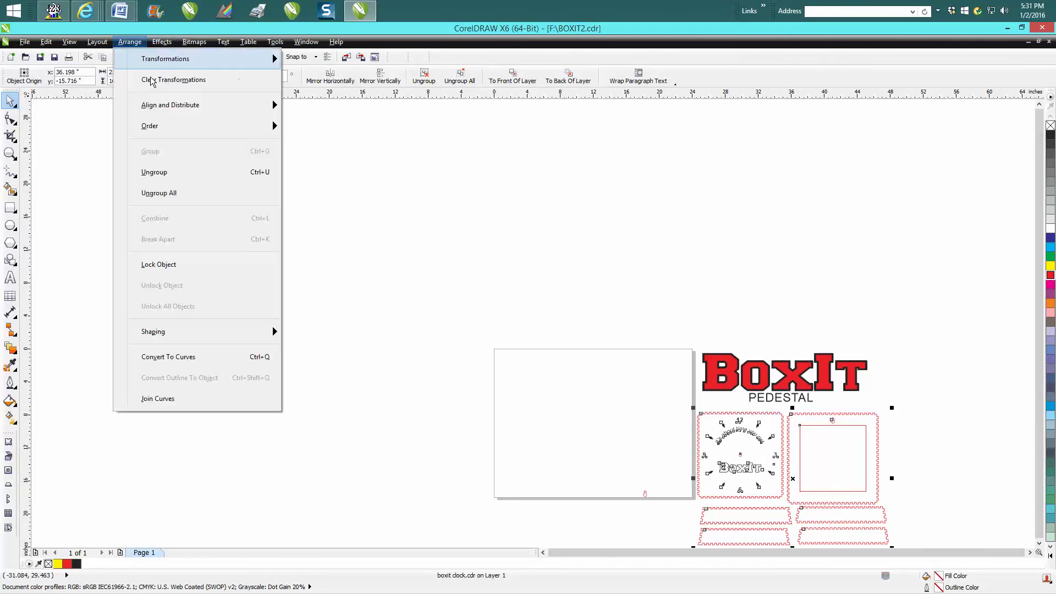
pyautogui.click(180, 173)
pyautogui.click(889, 415)
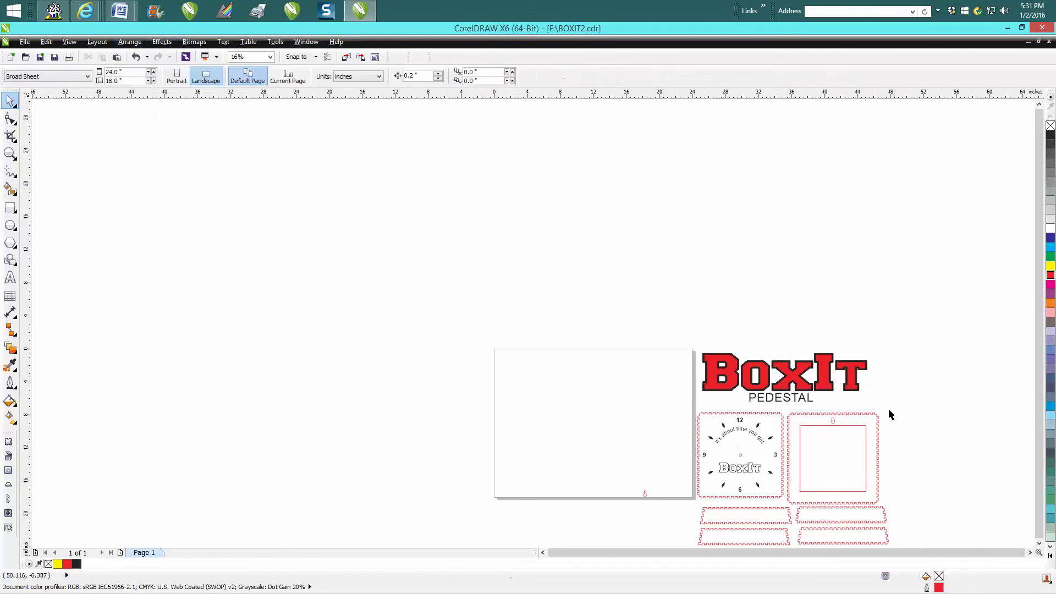
pyautogui.press('p')
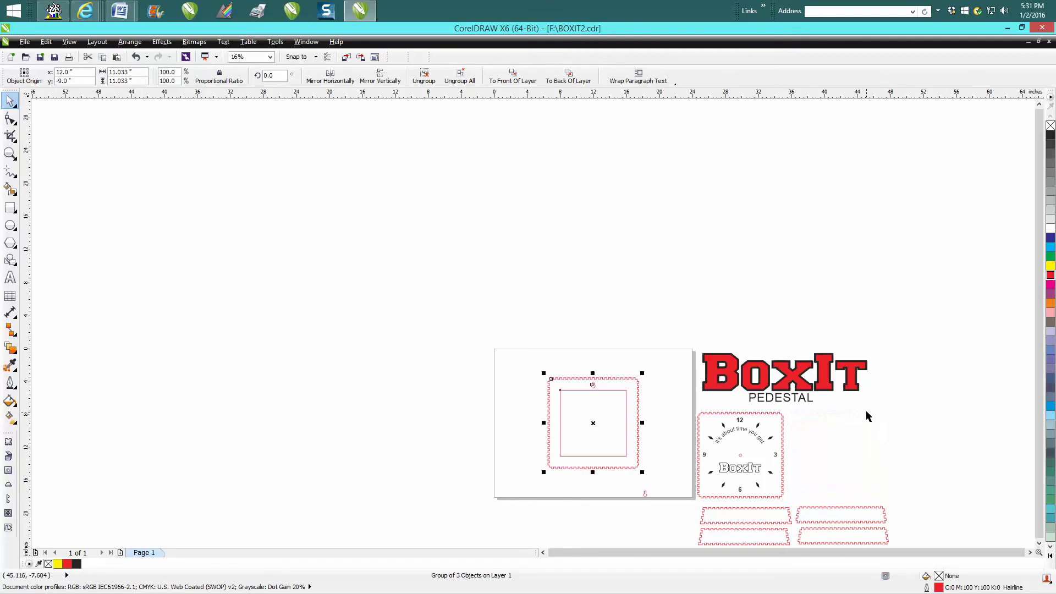
pyautogui.click(645, 495)
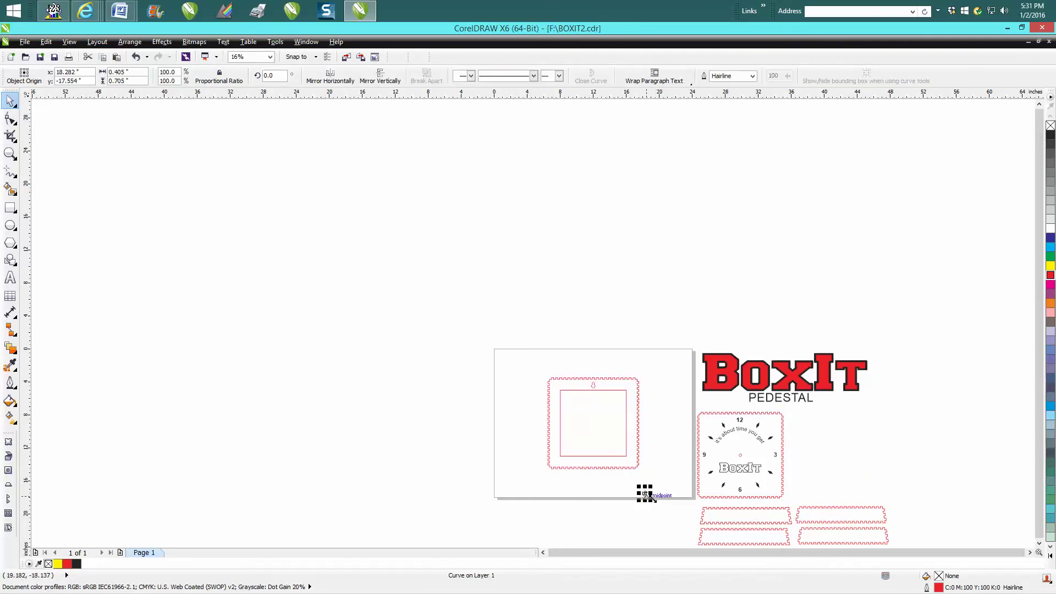
# Centre the keyhole on the page and nudge it up three steps to the panel's top centre
pyautogui.press('p')
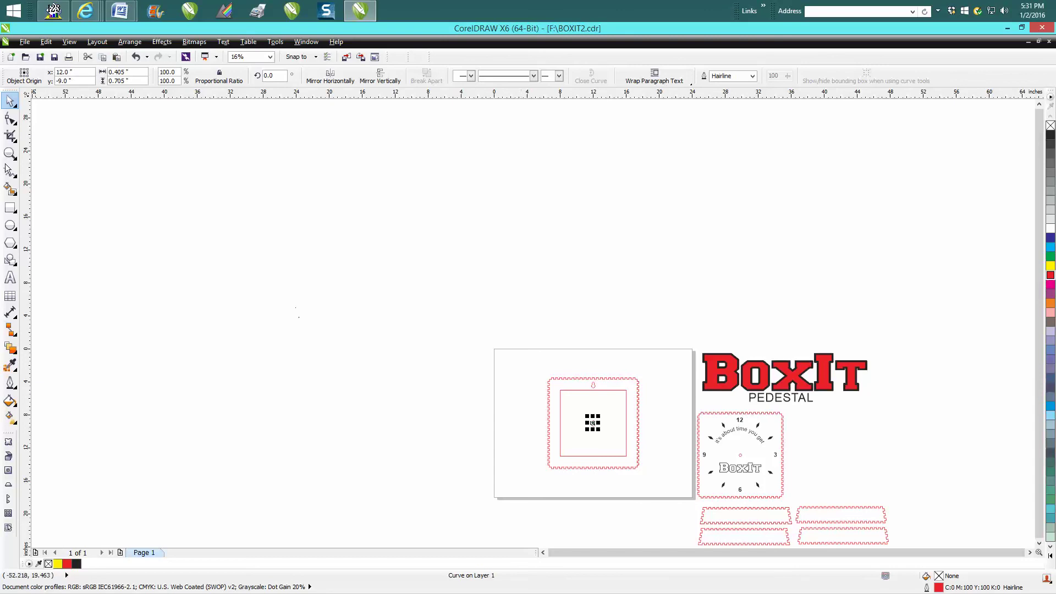
pyautogui.click(11, 153)
pyautogui.moveTo(505, 344); pyautogui.dragTo(695, 478)
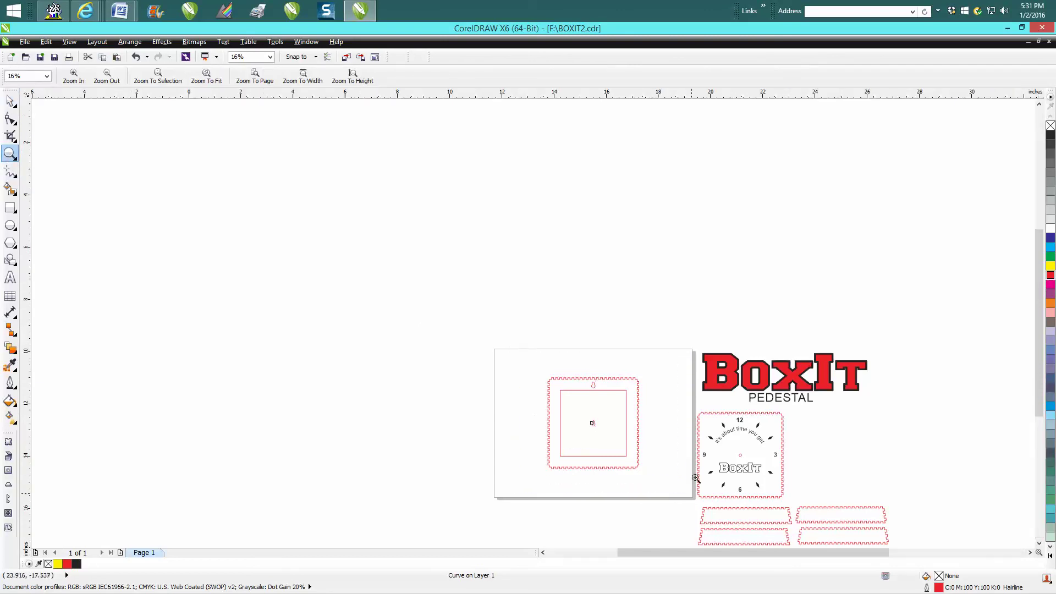
pyautogui.click(11, 101)
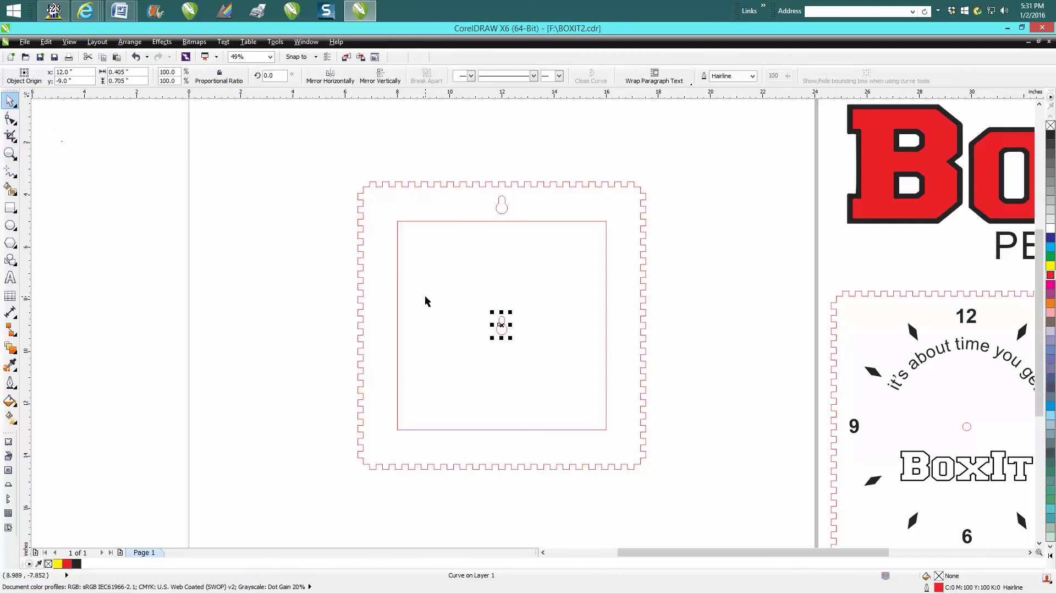
pyautogui.press('Up')
pyautogui.press('Up')
pyautogui.press('Up')
pyautogui.press('Up')
pyautogui.press('Up')
pyautogui.press('Up')
pyautogui.press('Up')
pyautogui.press('Up')
pyautogui.press('Up')
pyautogui.press('Up')
pyautogui.press('Up')
pyautogui.press('Up')
pyautogui.press('Up')
pyautogui.press('Up')
pyautogui.press('Up')
pyautogui.press('Up')
pyautogui.press('Up')
pyautogui.press('Up')
pyautogui.press('Up')
pyautogui.press('Up')
pyautogui.press('Up')
pyautogui.press('Up')
pyautogui.press('Up')
pyautogui.press('Up')
pyautogui.press('Up')
pyautogui.press('Up')
pyautogui.press('Up')
pyautogui.click(10, 154)
pyautogui.moveTo(456, 186); pyautogui.dragTo(558, 256)
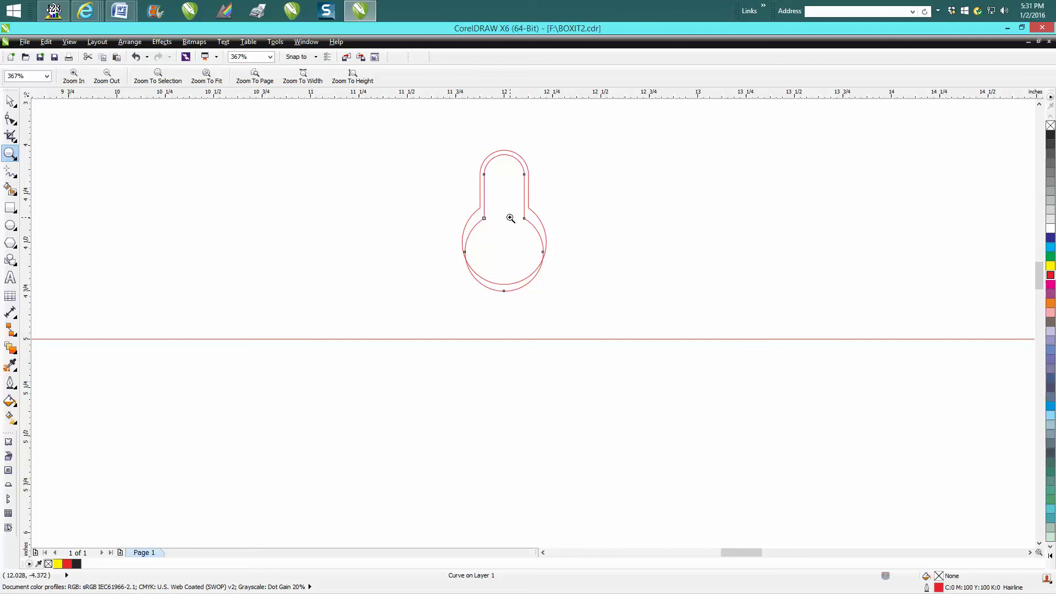
pyautogui.scroll(-2, 509, 218)
pyautogui.scroll(-2, 509, 218)
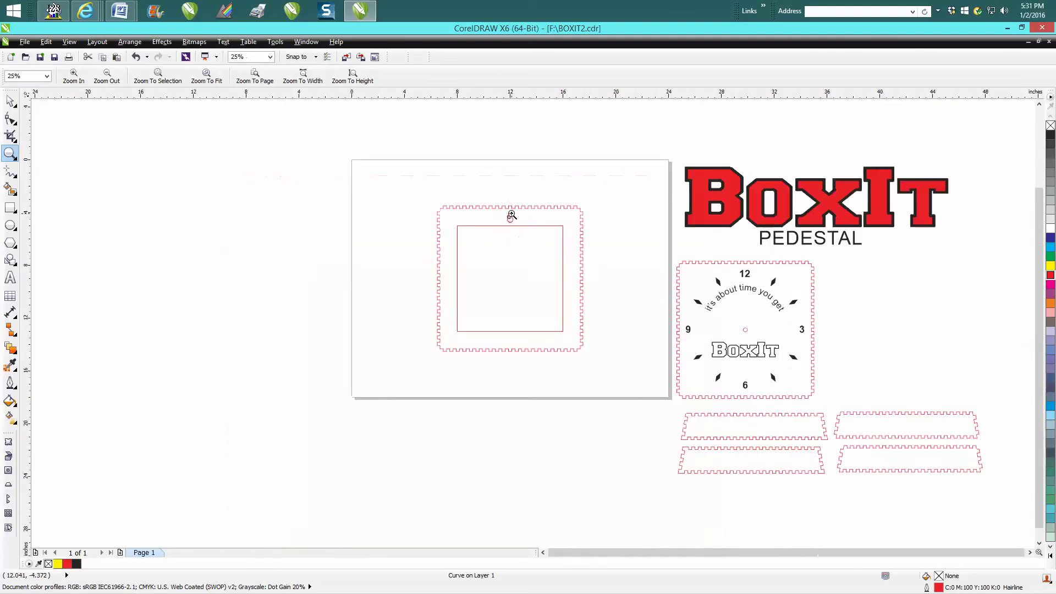